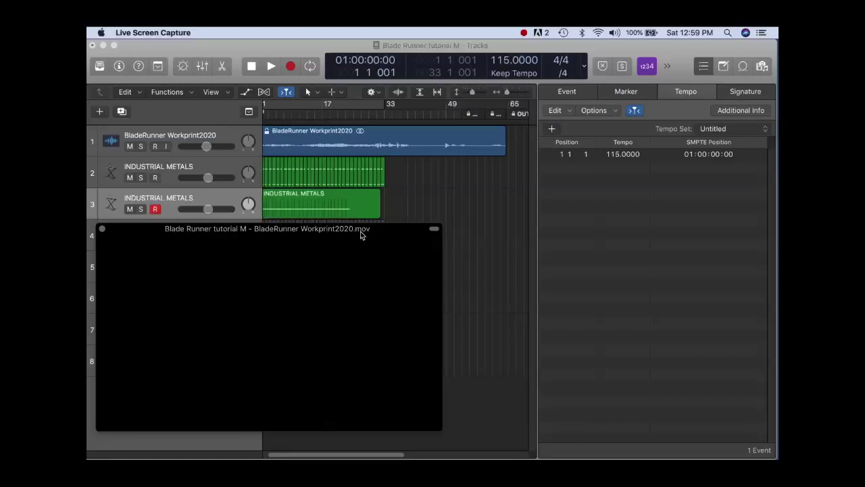
# Bring the Blade Runner tutorial project window to the front.
pyautogui.click(235, 44)
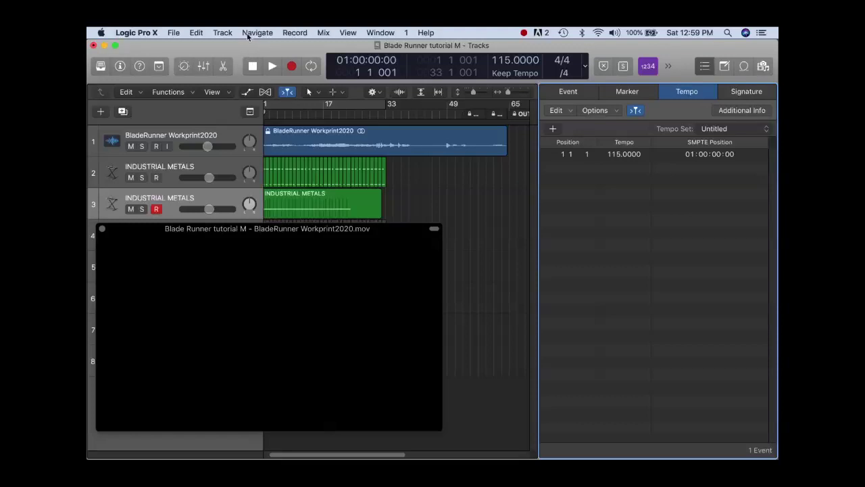
pyautogui.click(172, 33)
pyautogui.moveTo(198, 192)
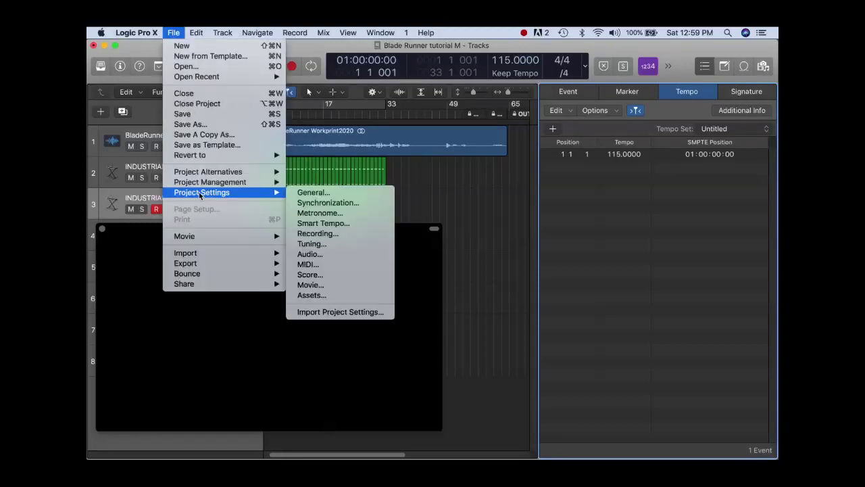
pyautogui.click(312, 194)
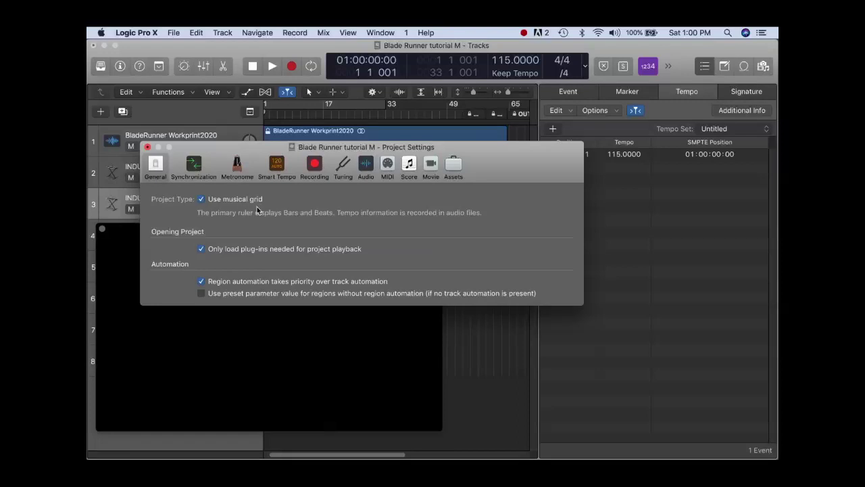
pyautogui.click(194, 163)
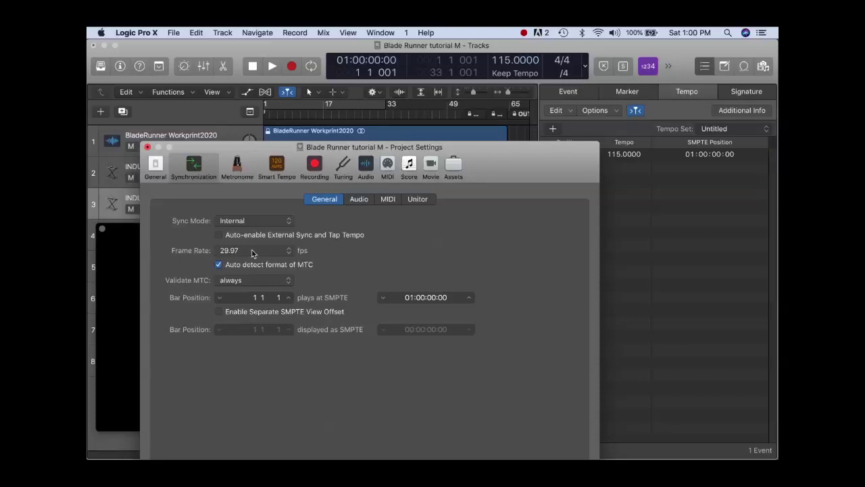
pyautogui.click(315, 165)
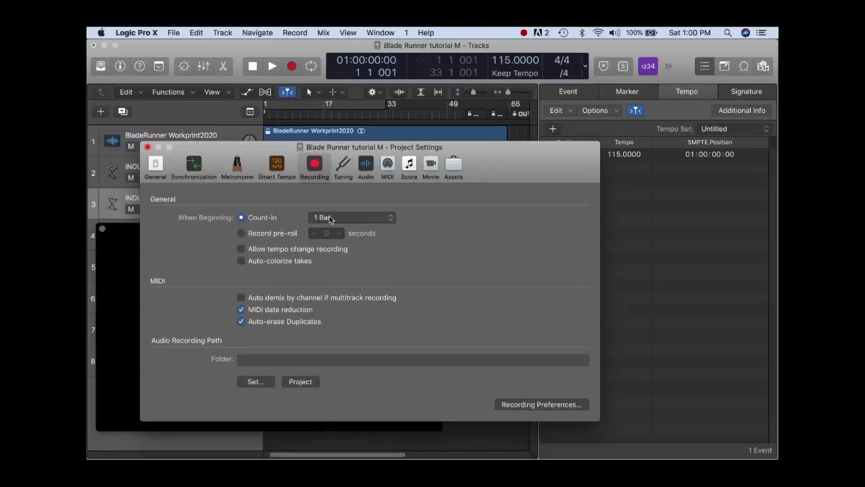
pyautogui.click(551, 406)
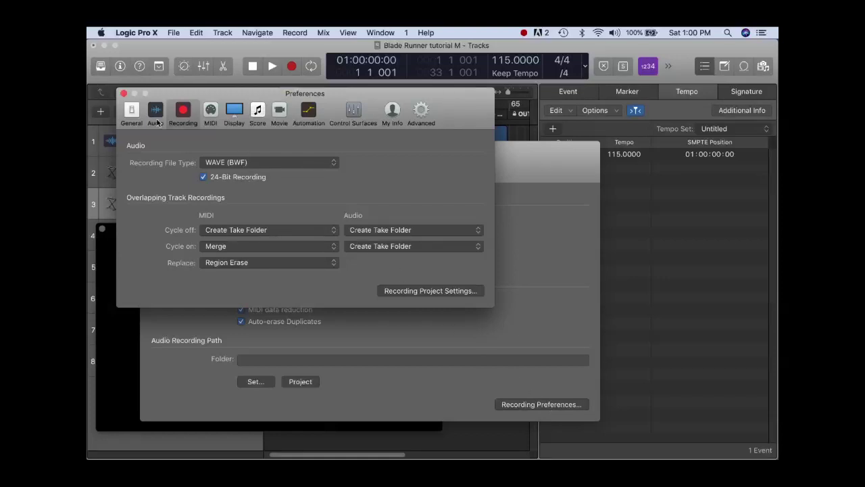
pyautogui.click(123, 93)
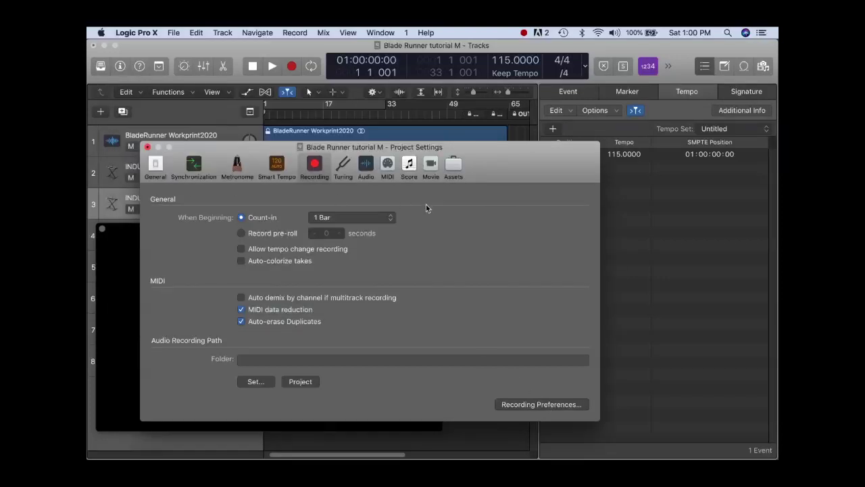
pyautogui.click(367, 169)
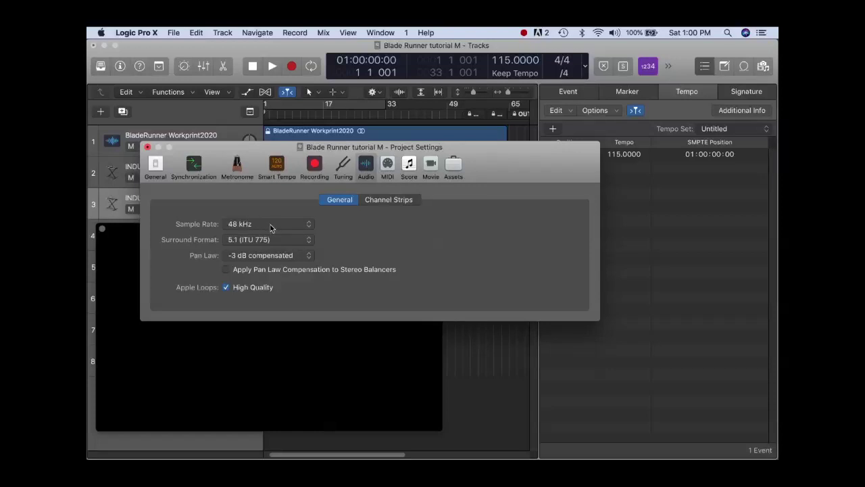
pyautogui.click(148, 146)
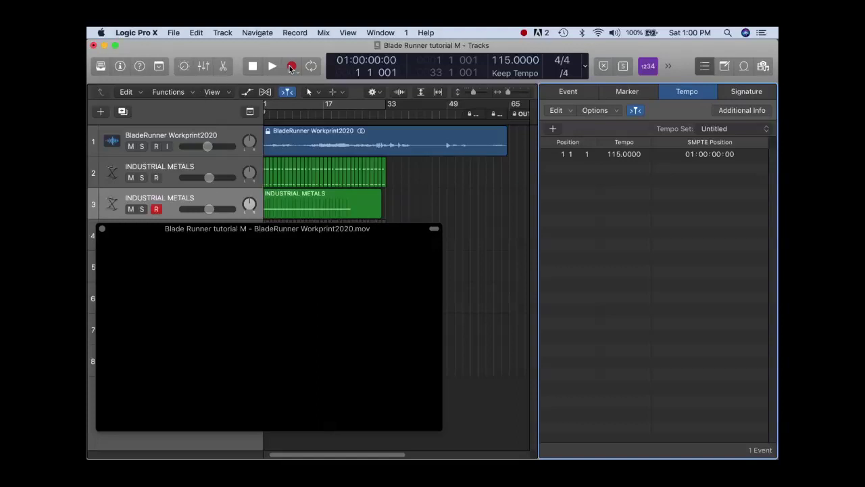
# Play and stop the project, then scrub the movie to the neon glass scene at 01:01:10:04.
pyautogui.press('space')
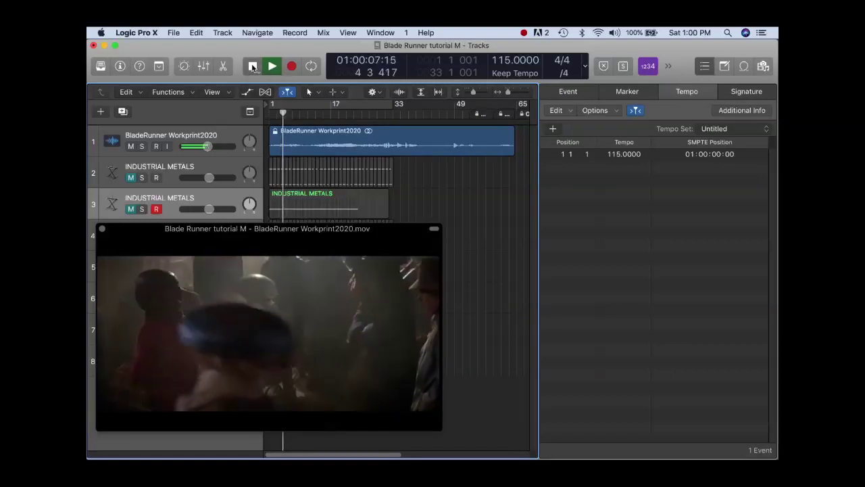
pyautogui.click(252, 67)
pyautogui.moveTo(341, 395)
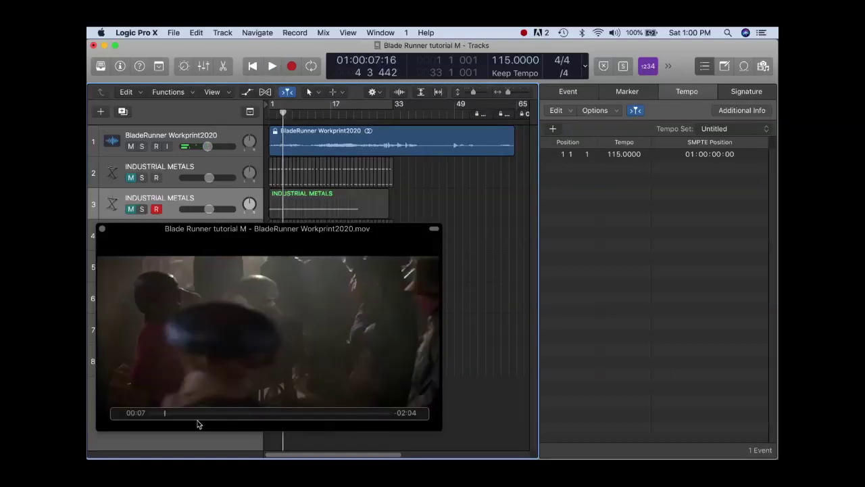
pyautogui.moveTo(168, 413); pyautogui.dragTo(279, 421)
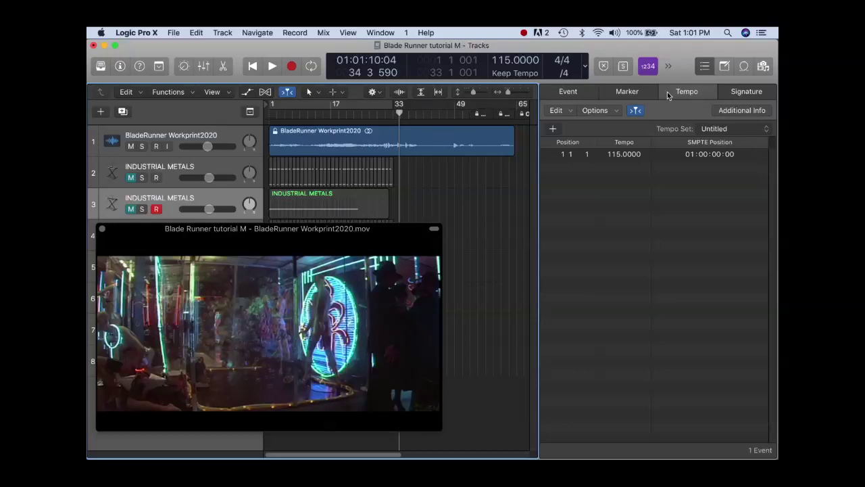
# Create an unrounded marker at 01:01:10:04 in the Marker list and convert it to a scene marker.
pyautogui.click(640, 95)
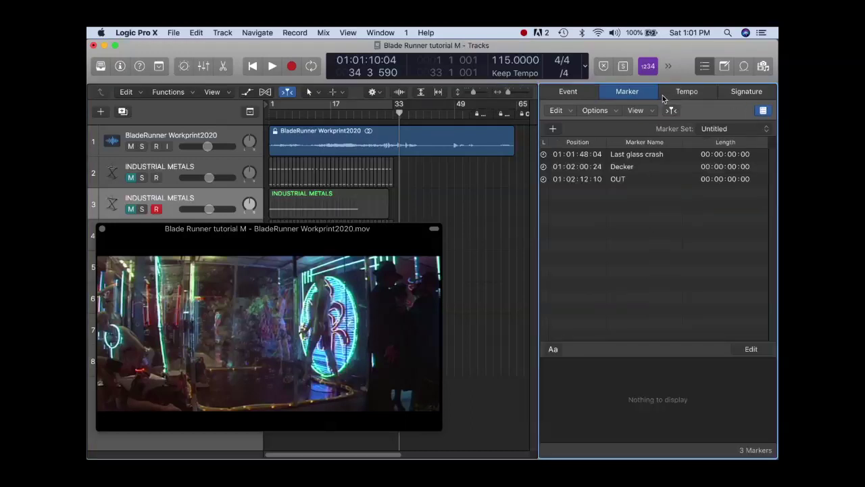
pyautogui.click(607, 112)
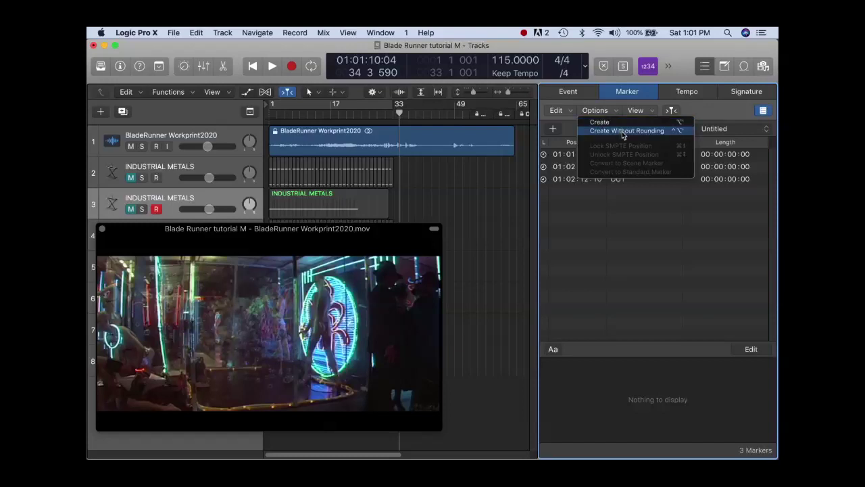
pyautogui.click(626, 131)
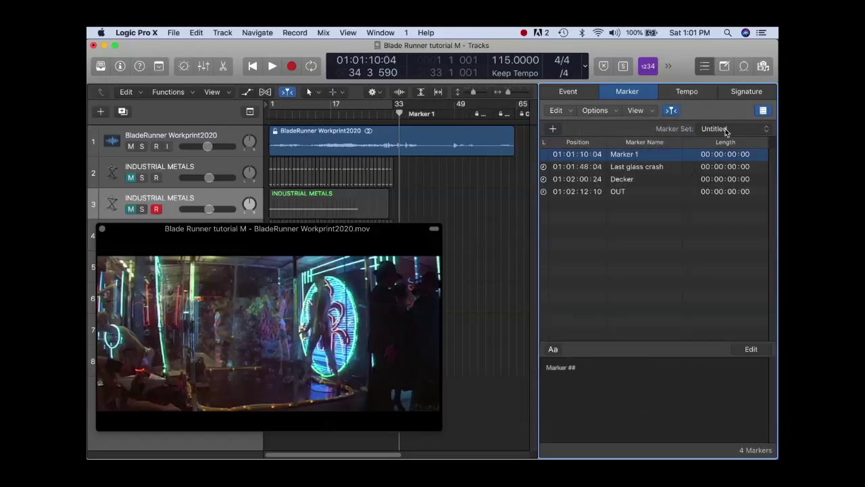
pyautogui.rightClick(656, 156)
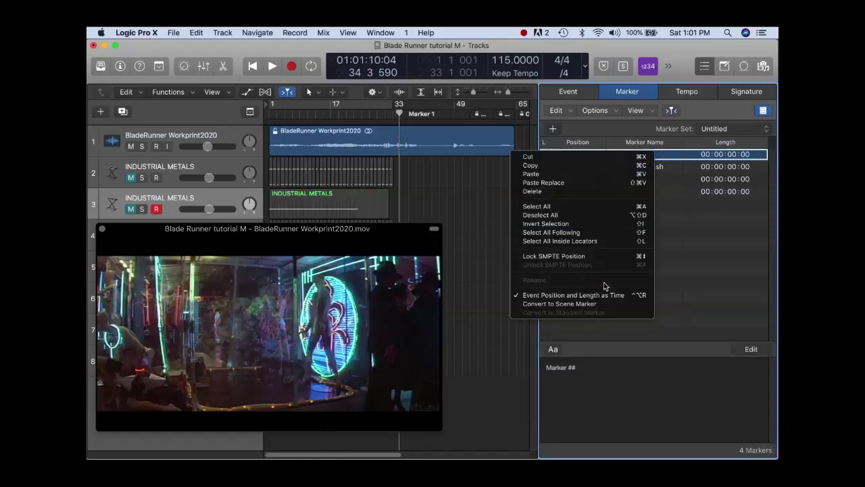
pyautogui.click(604, 303)
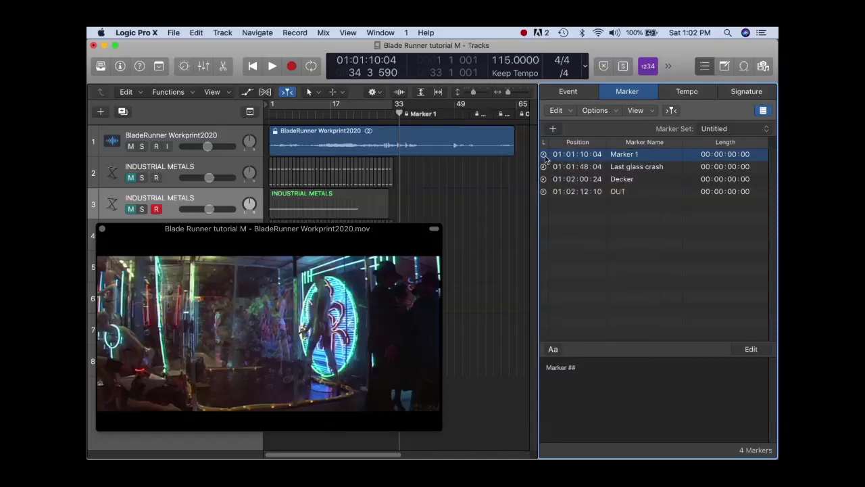
# Rename the new scene marker 'First crash'.
pyautogui.rightClick(625, 156)
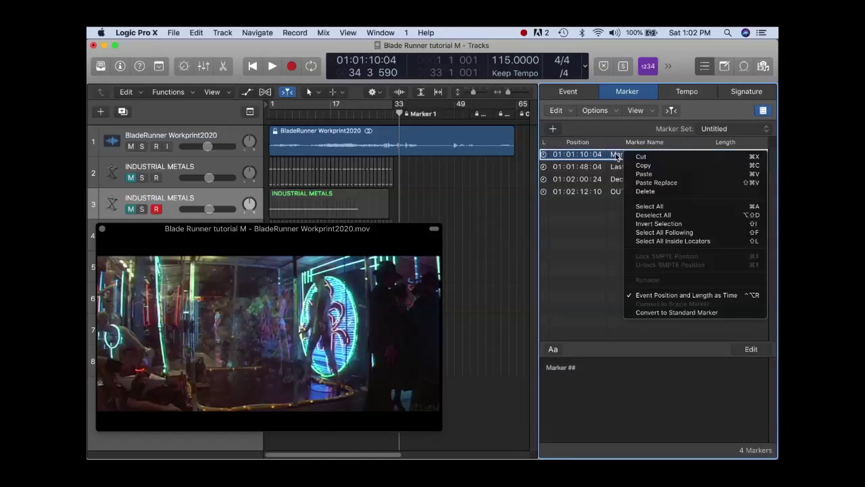
pyautogui.press('Escape')
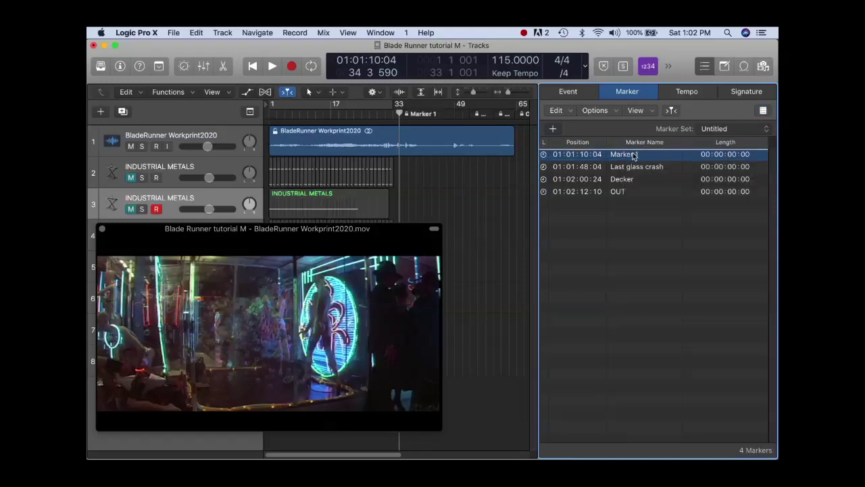
pyautogui.doubleClick(627, 156)
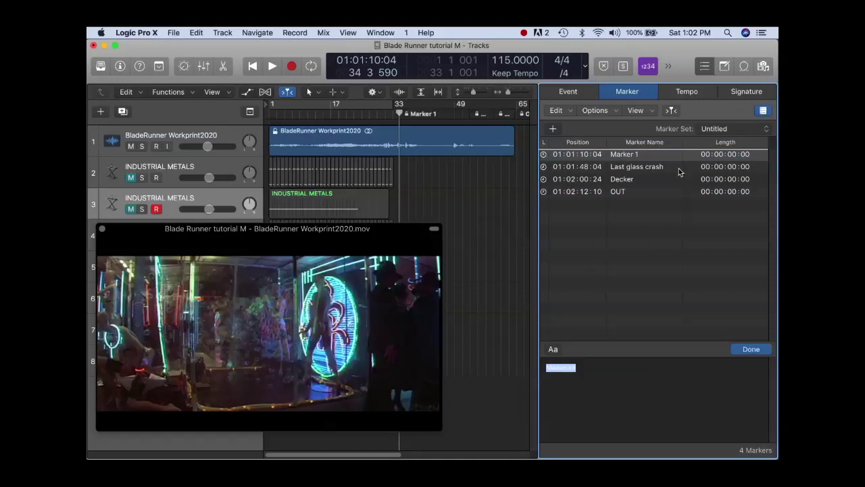
pyautogui.write('First crash')
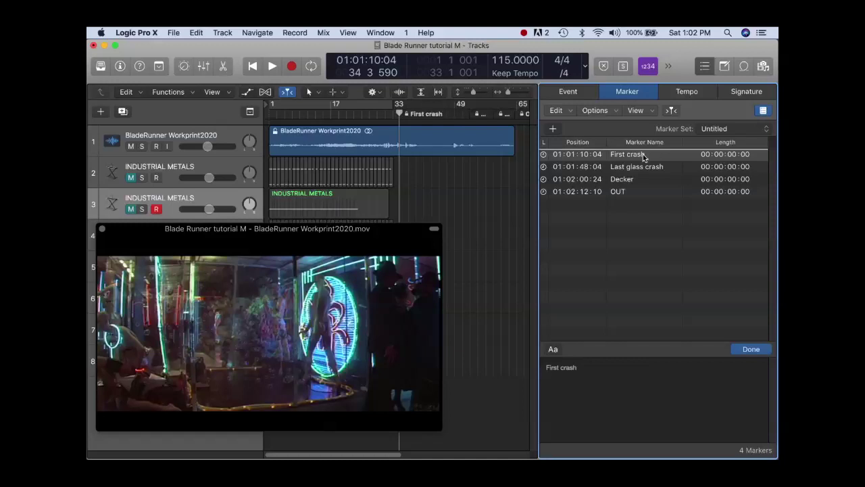
# Close the movie window and play the INDUSTRIAL METALS tracks from the start with the workprint audio muted.
pyautogui.click(102, 230)
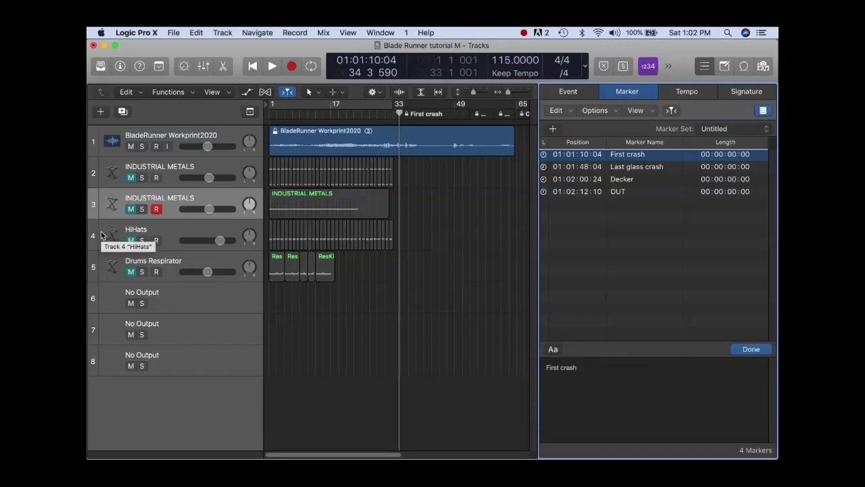
pyautogui.click(252, 66)
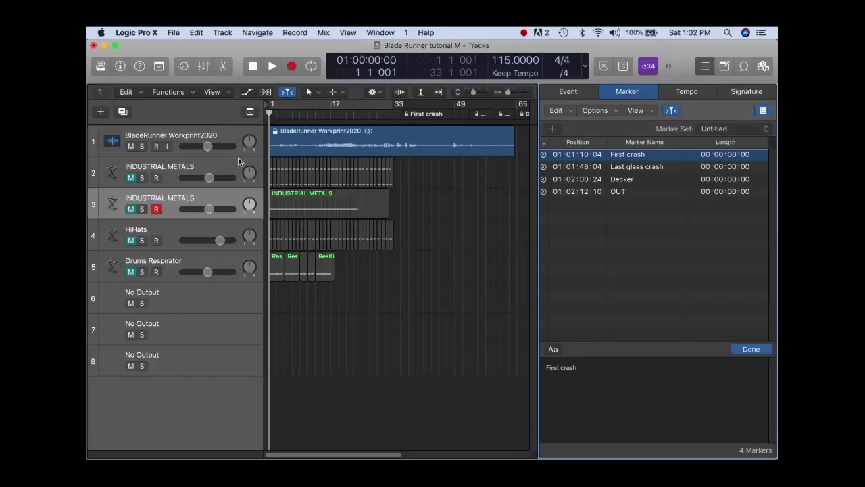
pyautogui.click(131, 177)
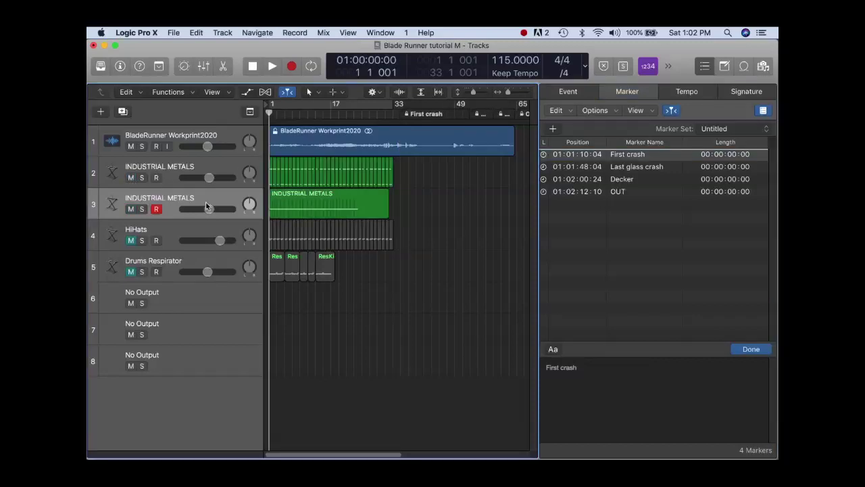
pyautogui.press('space')
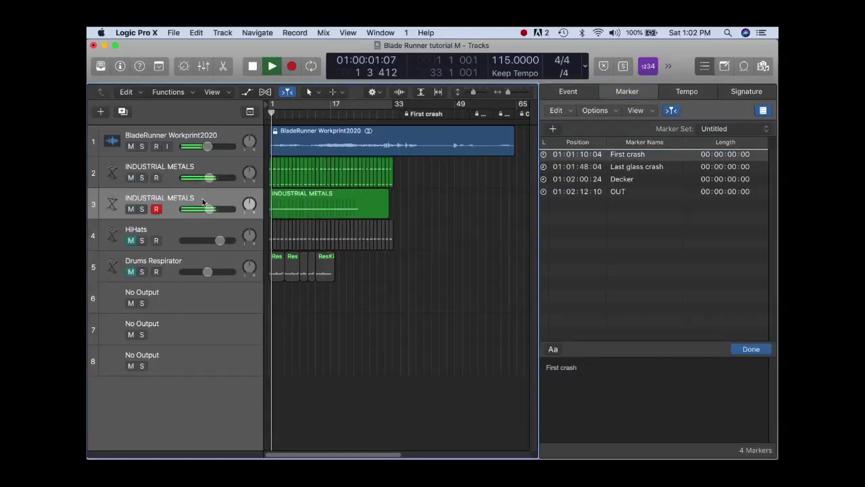
pyautogui.click(130, 146)
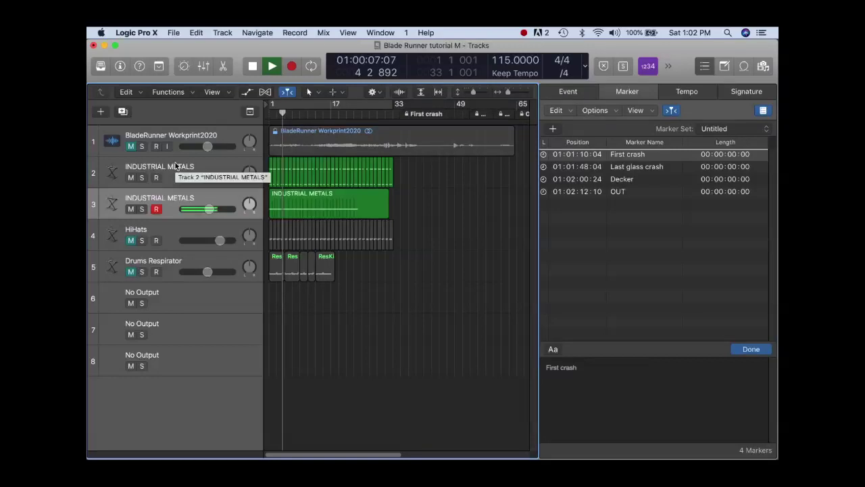
pyautogui.press('space')
# Unmute HiHats and play the project again from the top.
pyautogui.click(131, 241)
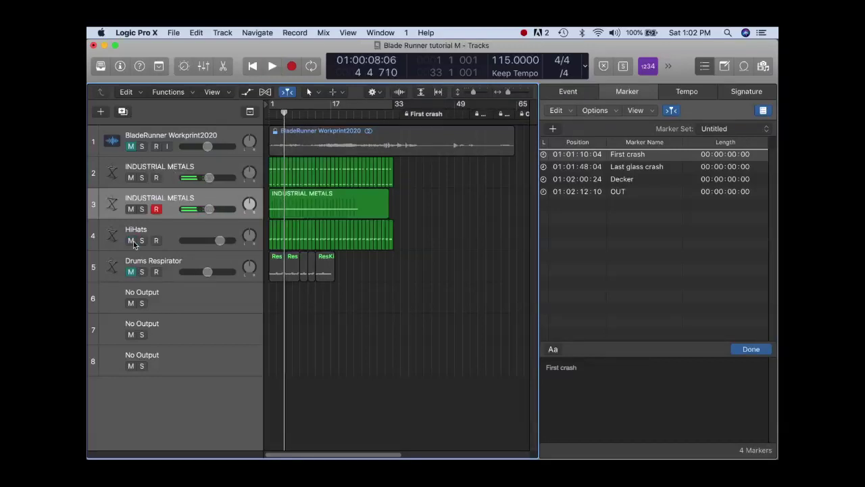
pyautogui.press('Return')
pyautogui.press('space')
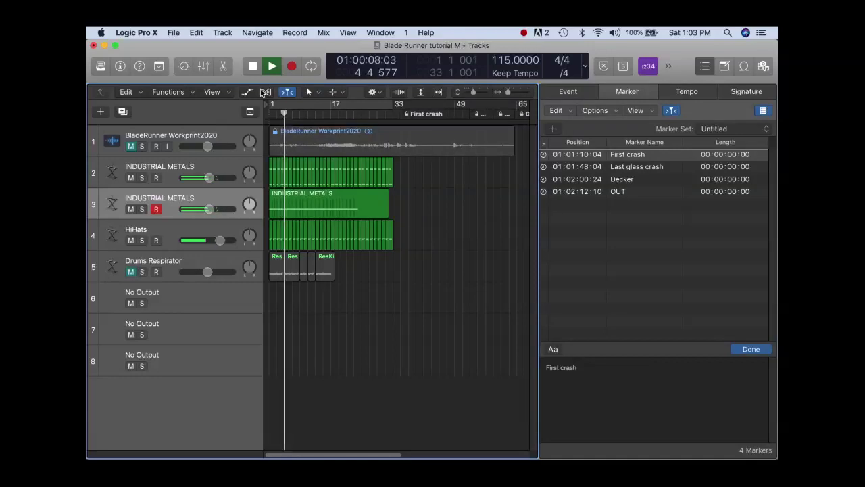
pyautogui.press('space')
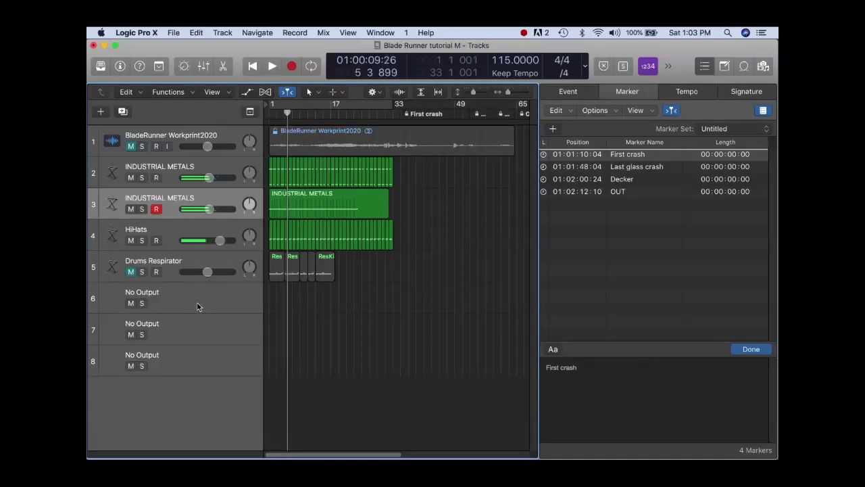
# Unmute Drums Respirator and play all tracks from the project start.
pyautogui.click(131, 272)
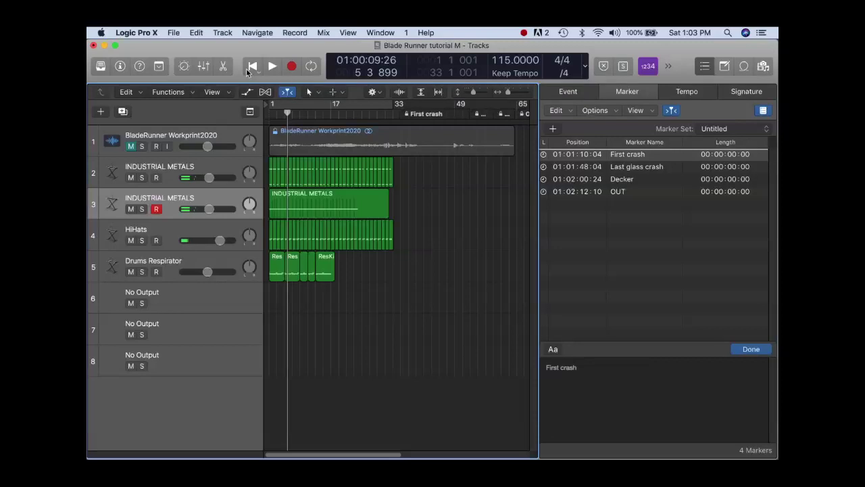
pyautogui.click(252, 66)
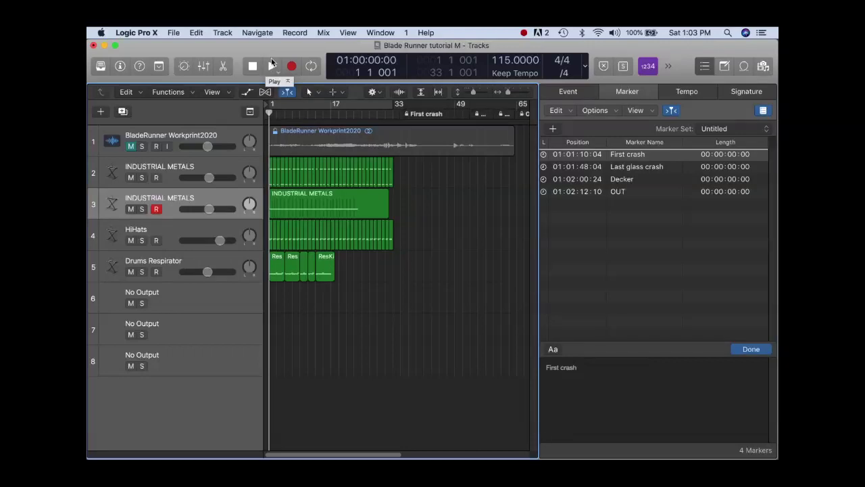
pyautogui.click(272, 64)
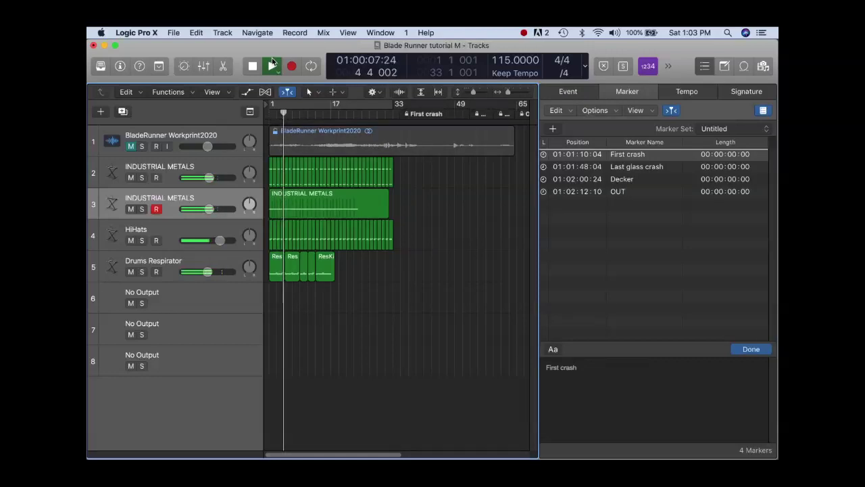
pyautogui.click(254, 68)
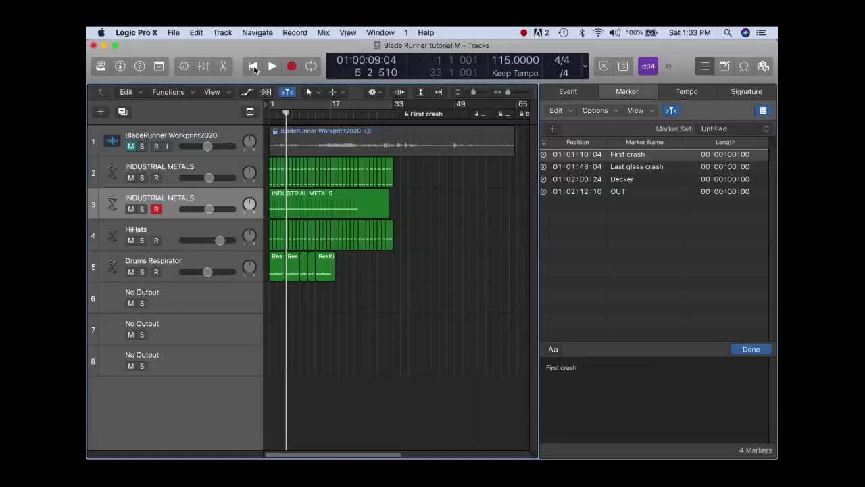
# Mute the INDUSTRIAL METALS, HiHats and Drums Respirator tracks again.
pyautogui.click(131, 178)
pyautogui.click(131, 241)
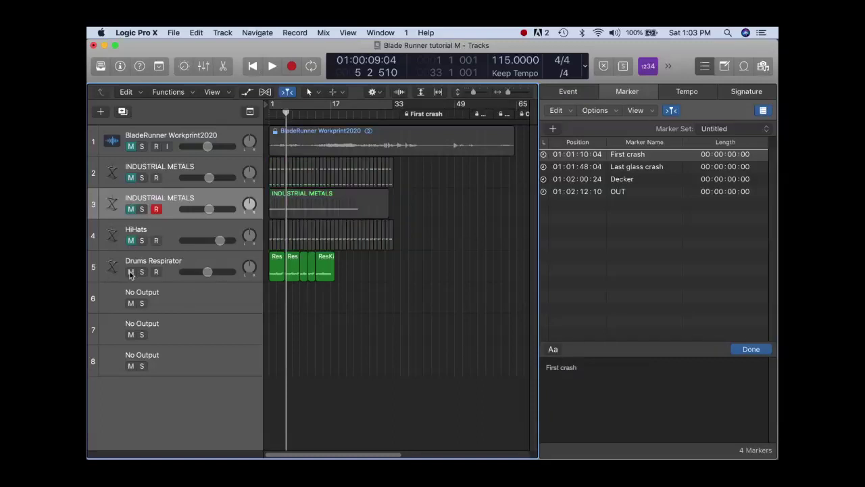
pyautogui.click(131, 272)
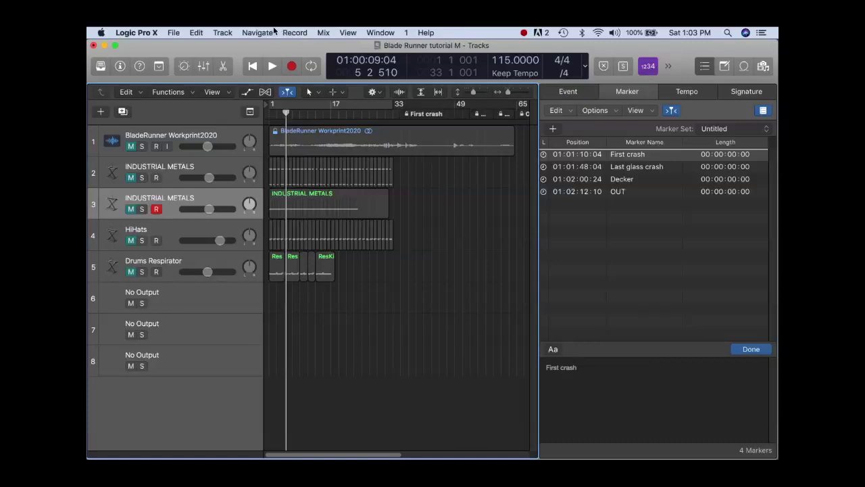
# Open the Marker List in its own window and show the Tempo list with its 115 event.
pyautogui.click(265, 34)
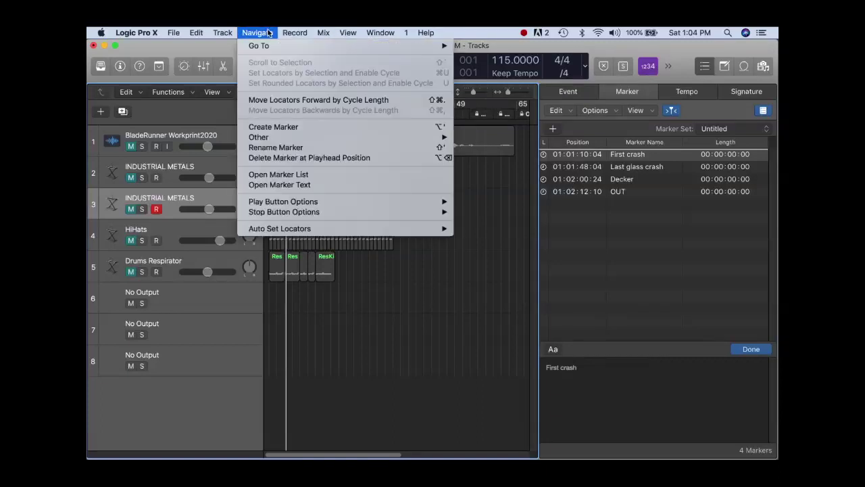
pyautogui.click(270, 176)
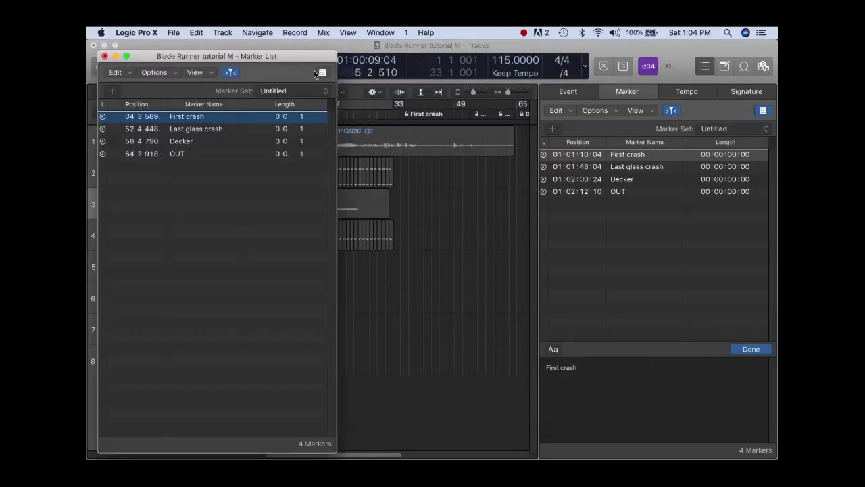
pyautogui.moveTo(297, 62); pyautogui.dragTo(297, 68)
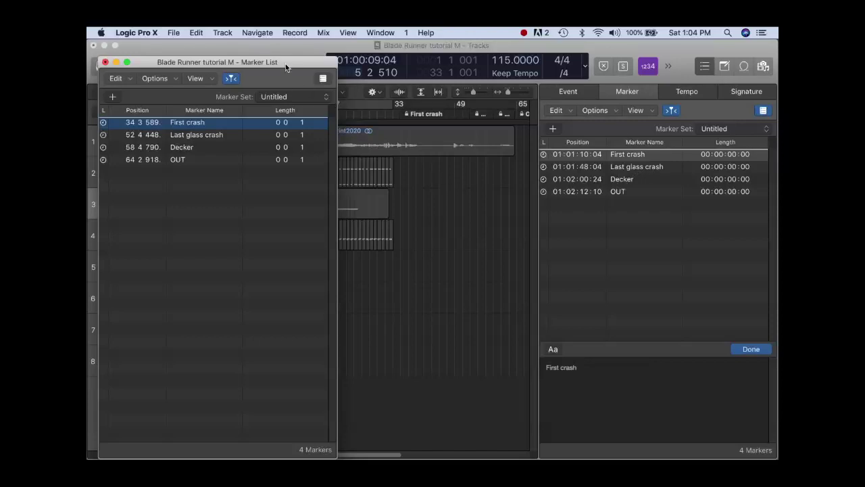
pyautogui.click(683, 91)
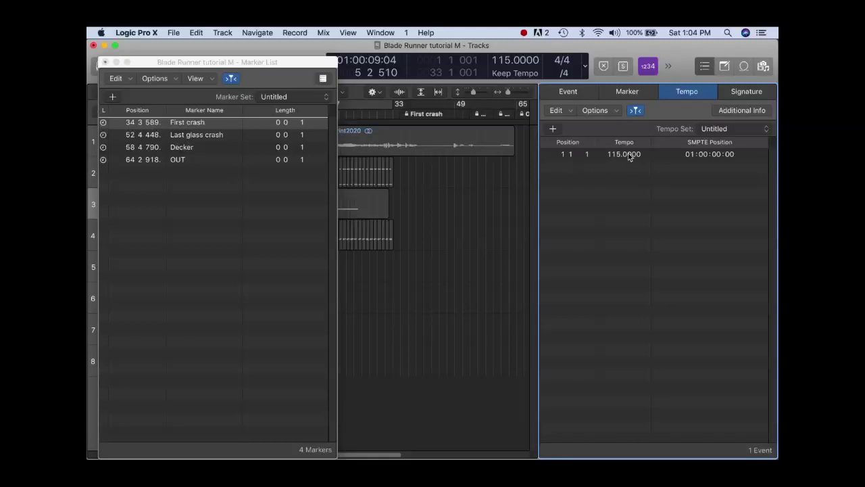
# Adjust the tempo from 115 to about 109.35 so First crash sits at 33 1 1.
pyautogui.moveTo(628, 156); pyautogui.dragTo(634, 261)
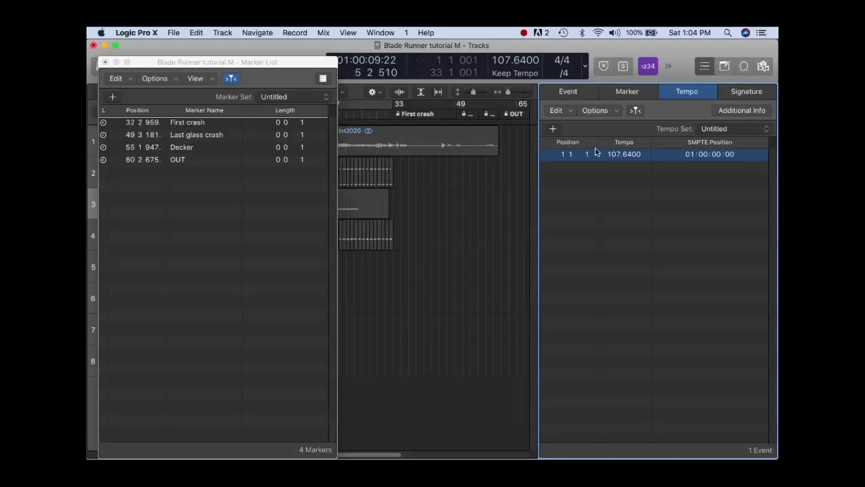
pyautogui.moveTo(629, 154); pyautogui.dragTo(633, 136)
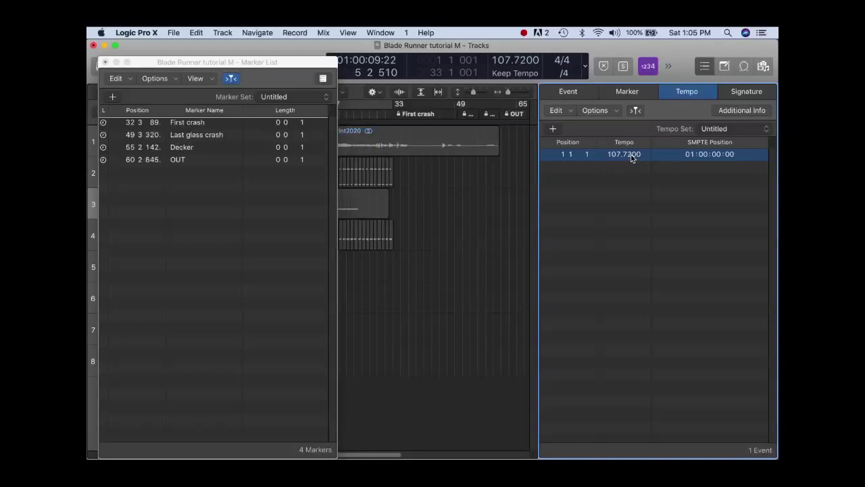
pyautogui.moveTo(632, 158); pyautogui.dragTo(653, 76)
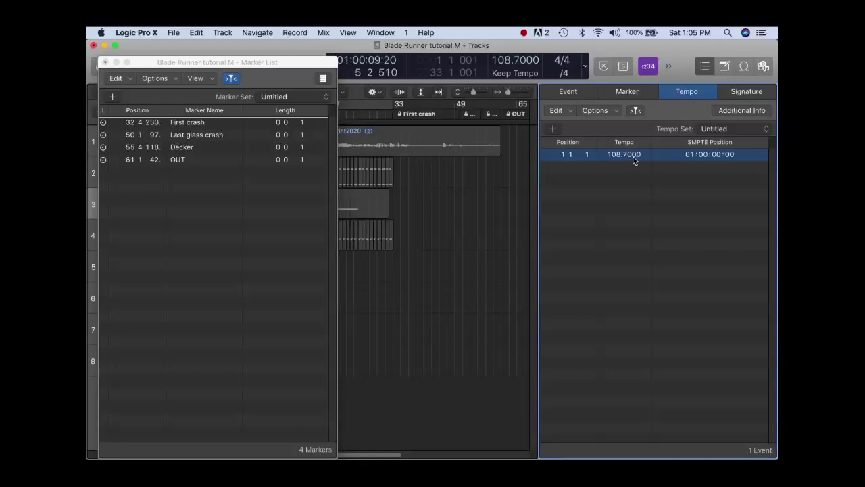
pyautogui.moveTo(626, 155); pyautogui.dragTo(626, 136)
pyautogui.moveTo(626, 135); pyautogui.dragTo(627, 145)
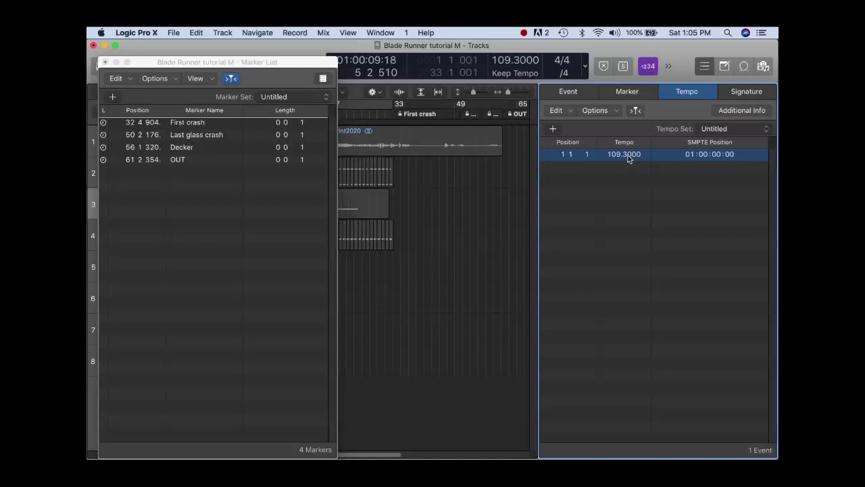
pyautogui.moveTo(625, 154); pyautogui.dragTo(627, 153)
pyautogui.moveTo(635, 156); pyautogui.dragTo(638, 266)
pyautogui.moveTo(635, 155)
pyautogui.mouseDown()
pyautogui.moveTo(637, 134)
pyautogui.moveTo(636, 153)
pyautogui.mouseUp()
pyautogui.moveTo(638, 157); pyautogui.dragTo(639, 165)
# Deselect the 109.3508 tempo event in the Tempo List.
pyautogui.click(614, 183)
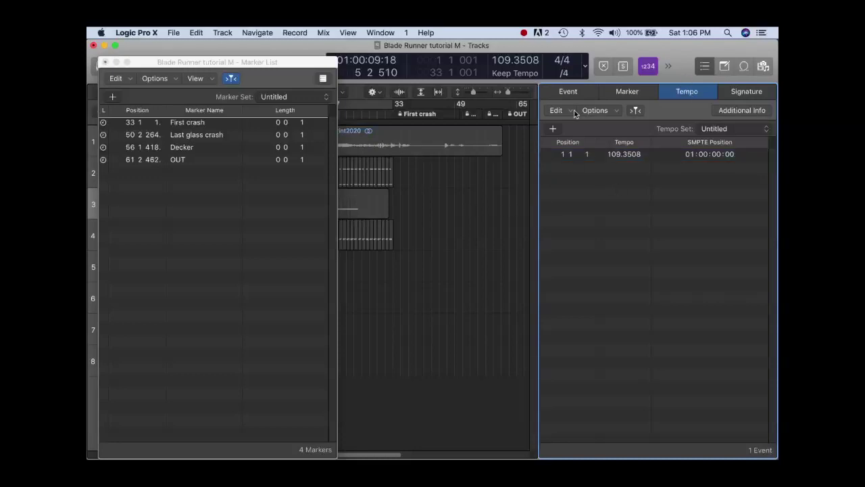
# Use Tempo Operations to apply a constant 81.3153 tempo starting at position 33 1 1.
pyautogui.click(598, 111)
pyautogui.click(599, 122)
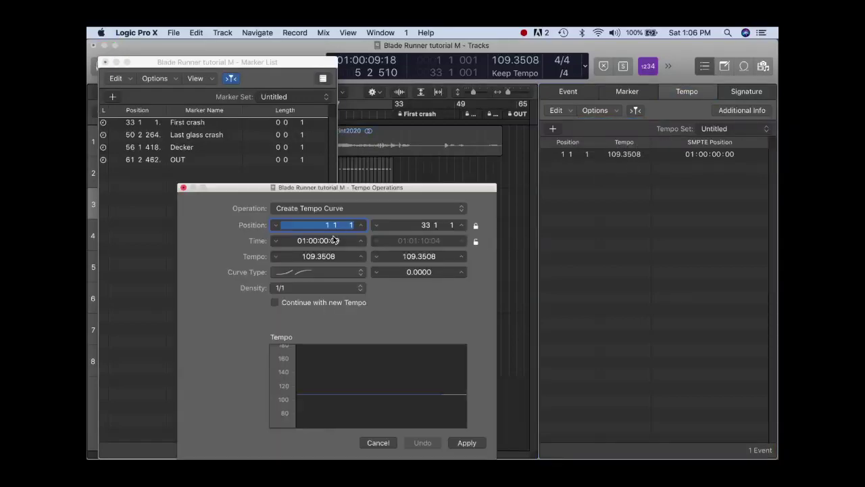
pyautogui.moveTo(326, 227); pyautogui.dragTo(326, 173)
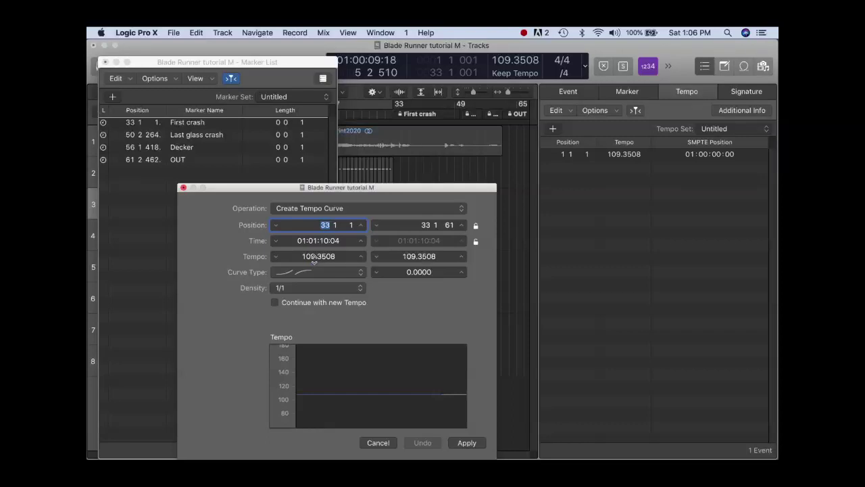
pyautogui.moveTo(313, 258); pyautogui.dragTo(307, 308)
pyautogui.click(336, 210)
pyautogui.click(341, 218)
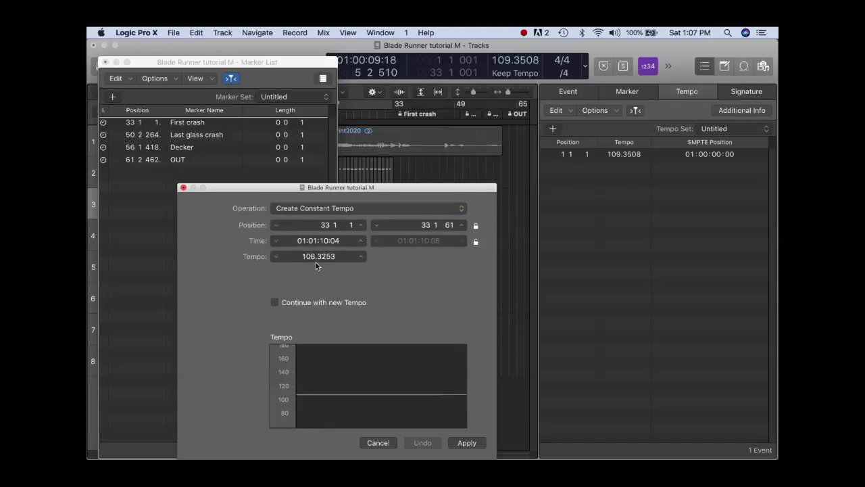
pyautogui.moveTo(320, 257); pyautogui.dragTo(320, 284)
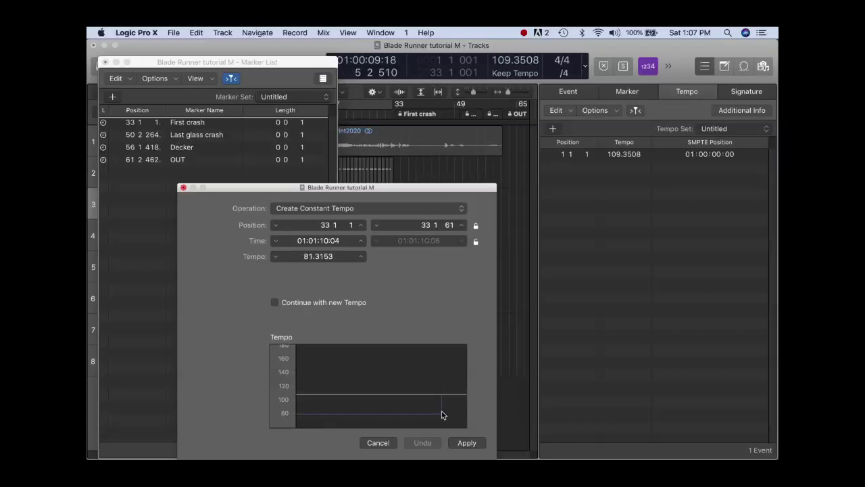
pyautogui.click(469, 443)
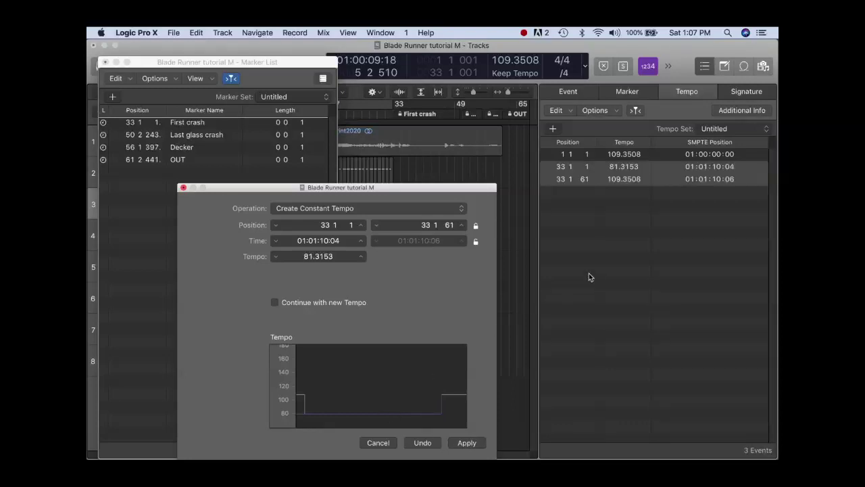
# Delete the tempo event at 33 1 61.
pyautogui.click(666, 182)
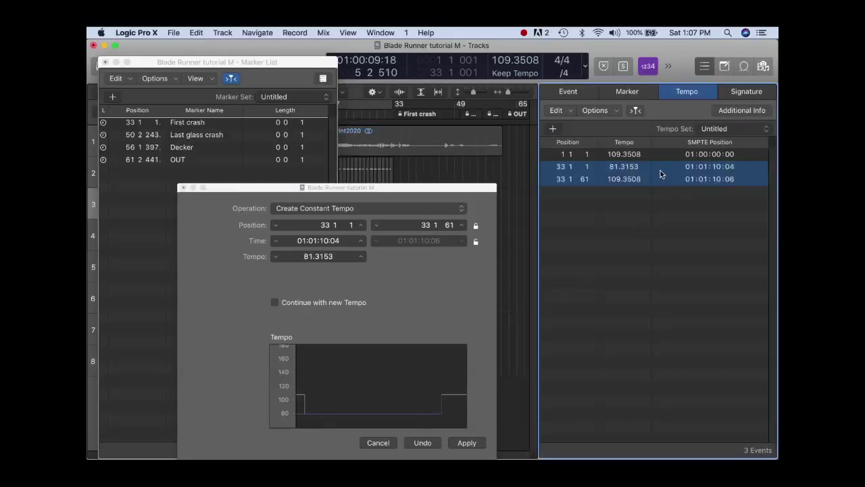
pyautogui.click(632, 179)
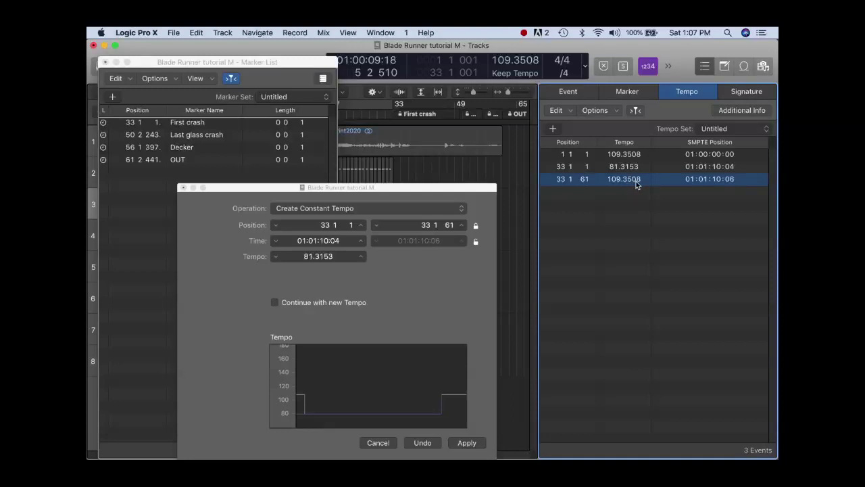
pyautogui.press('Delete')
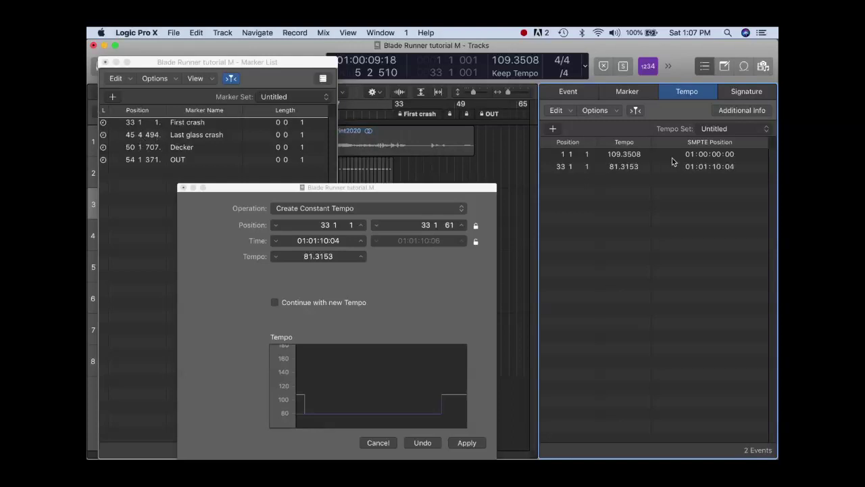
# Fine-tune the bar 33 tempo to 82.0830 so Last glass crash lands on 46 1 1.
pyautogui.click(634, 168)
pyautogui.moveTo(629, 166); pyautogui.dragTo(640, 127)
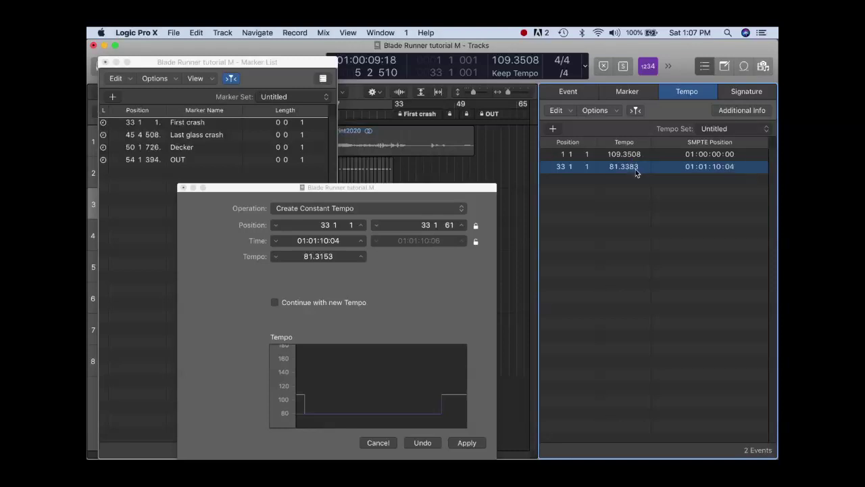
pyautogui.moveTo(632, 168)
pyautogui.mouseDown()
pyautogui.moveTo(627, 156)
pyautogui.moveTo(628, 219)
pyautogui.moveTo(635, 164)
pyautogui.mouseUp()
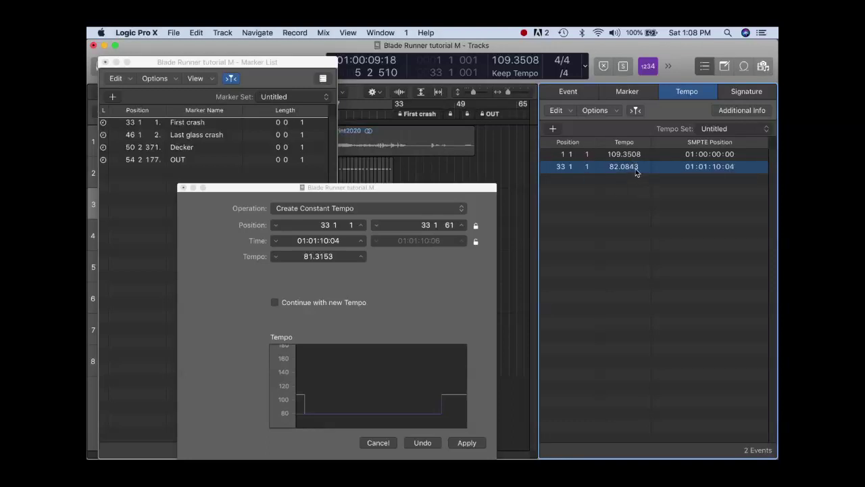
pyautogui.moveTo(636, 166); pyautogui.dragTo(635, 167)
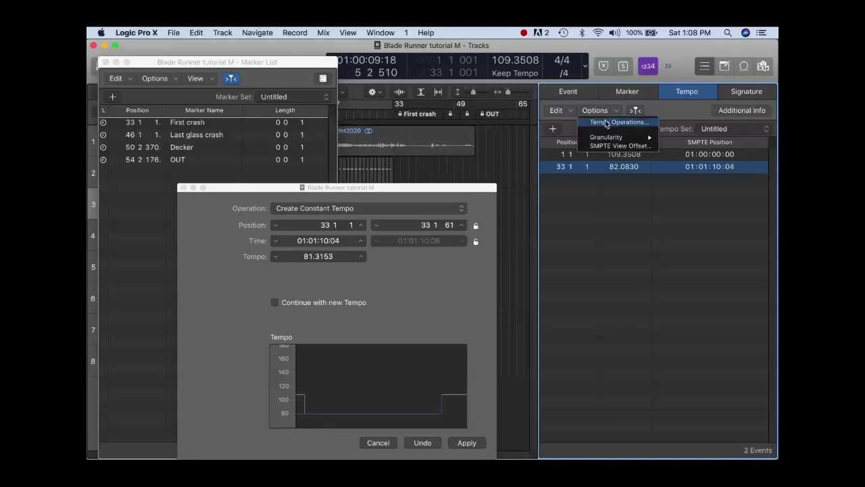
# Apply a constant 81 tempo starting at bar 46 via Tempo Operations.
pyautogui.click(334, 230)
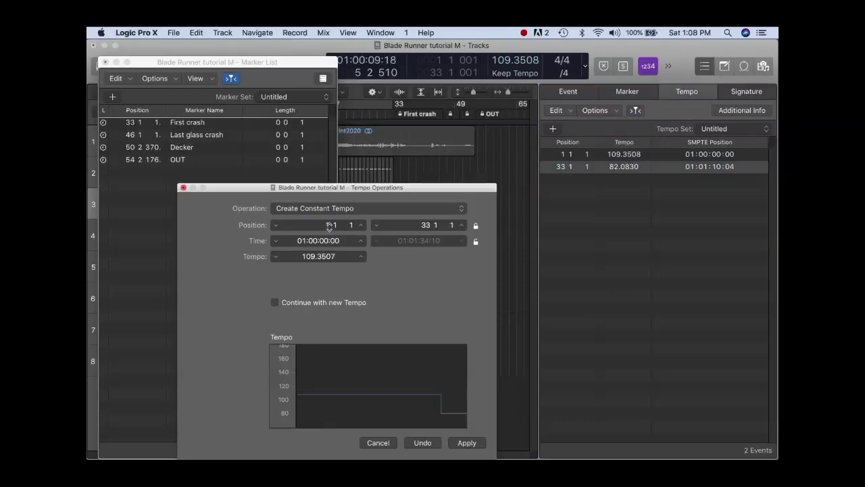
pyautogui.moveTo(330, 225)
pyautogui.mouseDown()
pyautogui.moveTo(330, 190)
pyautogui.moveTo(330, 234)
pyautogui.mouseUp()
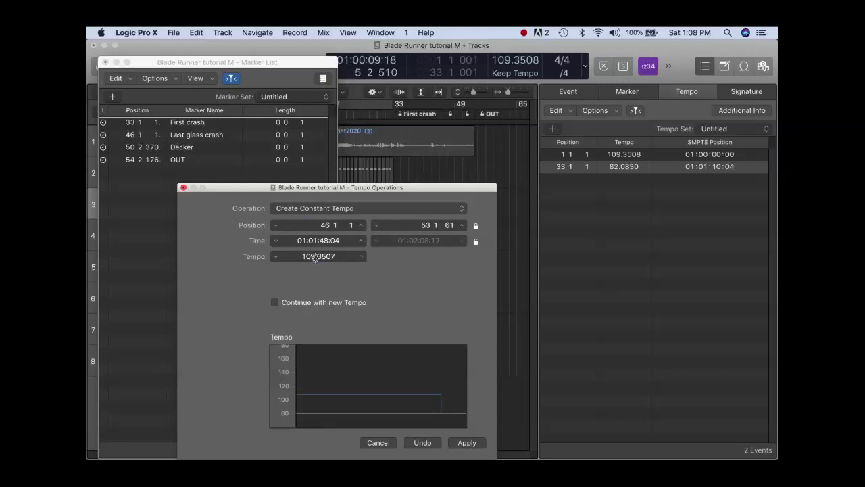
pyautogui.moveTo(308, 259)
pyautogui.mouseDown()
pyautogui.moveTo(308, 250)
pyautogui.moveTo(308, 291)
pyautogui.moveTo(311, 259)
pyautogui.mouseUp()
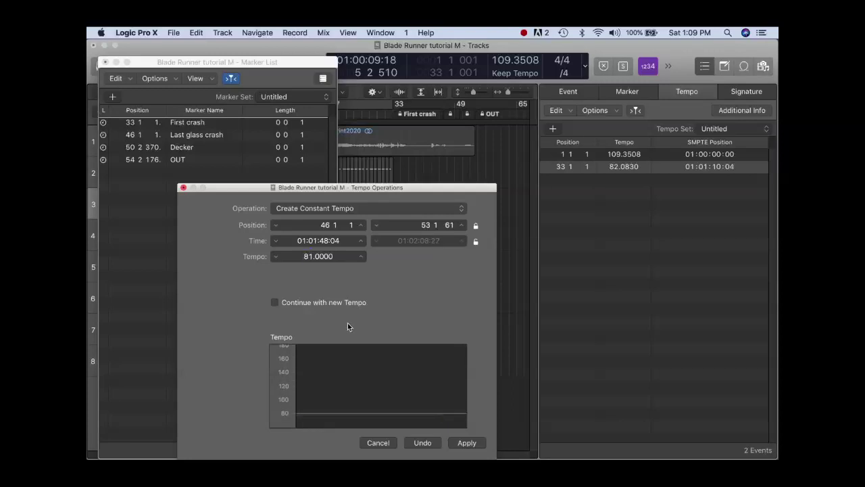
pyautogui.click(466, 442)
# Delete the tempo event at 53 1 61.
pyautogui.click(666, 195)
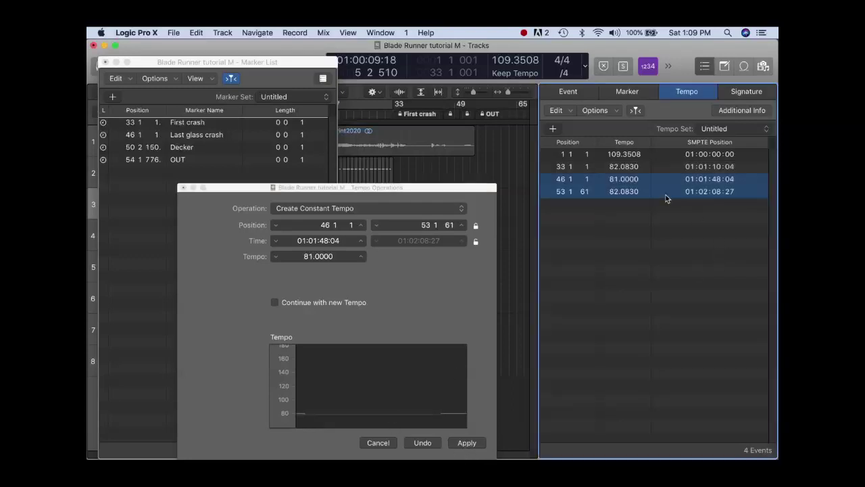
pyautogui.click(646, 193)
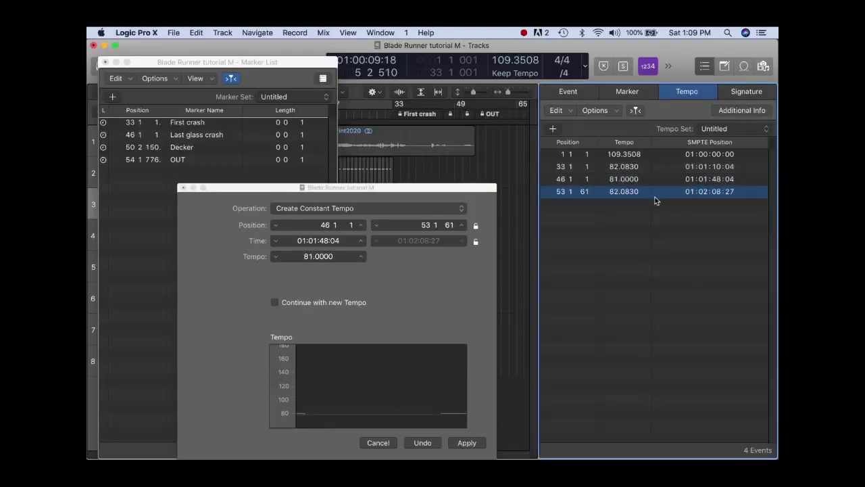
pyautogui.press('Delete')
# Lower the bar 46 tempo to 75.5487 so Decker lands on bar 50 1 1, then close Tempo Operations.
pyautogui.moveTo(627, 182); pyautogui.dragTo(628, 220)
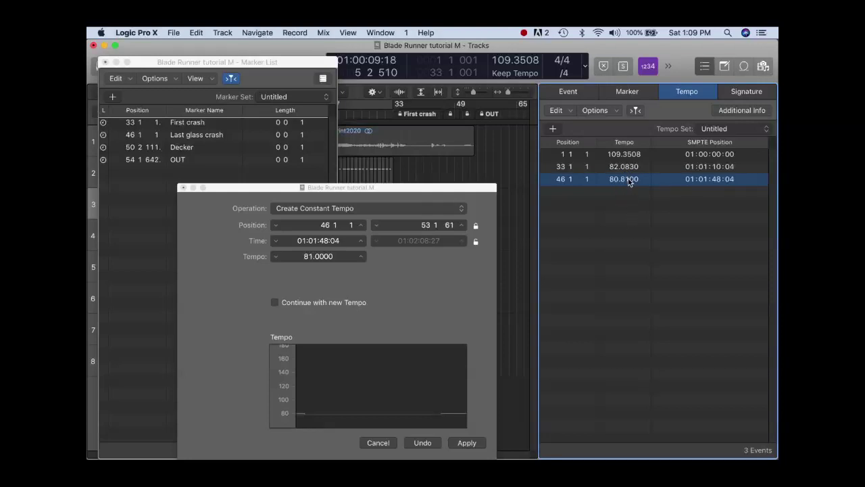
pyautogui.moveTo(626, 180); pyautogui.dragTo(627, 230)
pyautogui.moveTo(624, 179); pyautogui.dragTo(626, 201)
pyautogui.moveTo(623, 186)
pyautogui.mouseDown()
pyautogui.moveTo(632, 201)
pyautogui.moveTo(623, 183)
pyautogui.moveTo(624, 198)
pyautogui.moveTo(630, 187)
pyautogui.moveTo(626, 234)
pyautogui.mouseUp()
pyautogui.moveTo(634, 186); pyautogui.dragTo(638, 196)
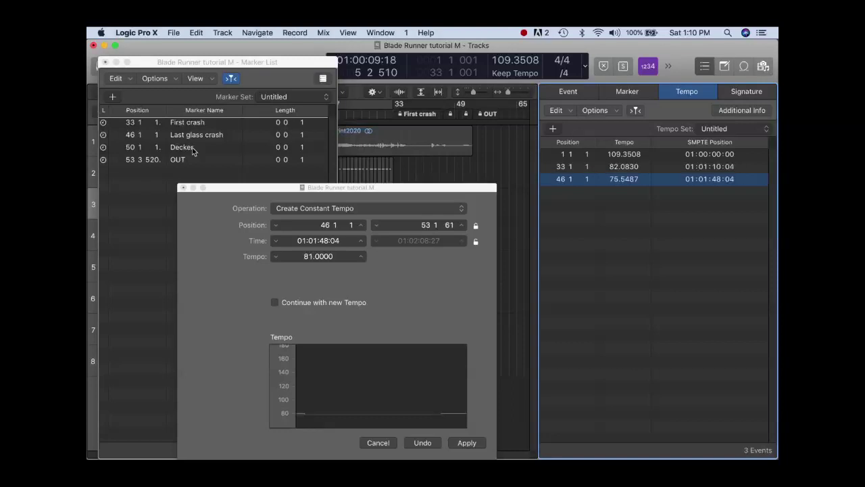
pyautogui.click(183, 188)
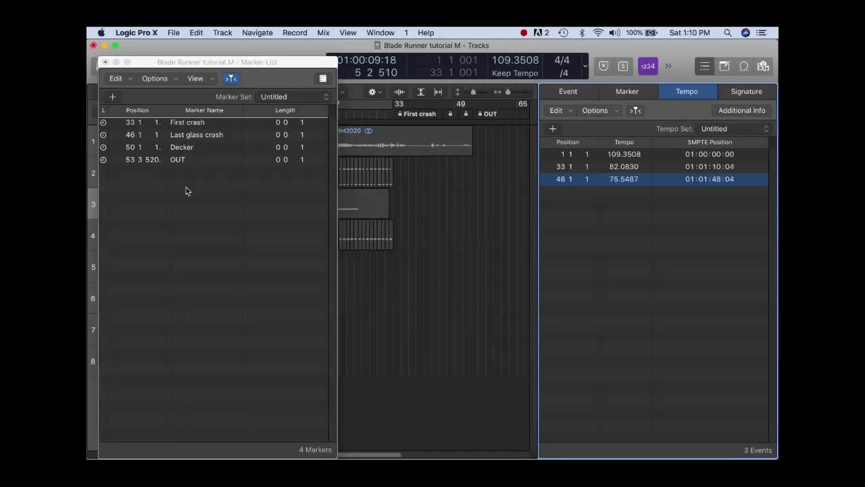